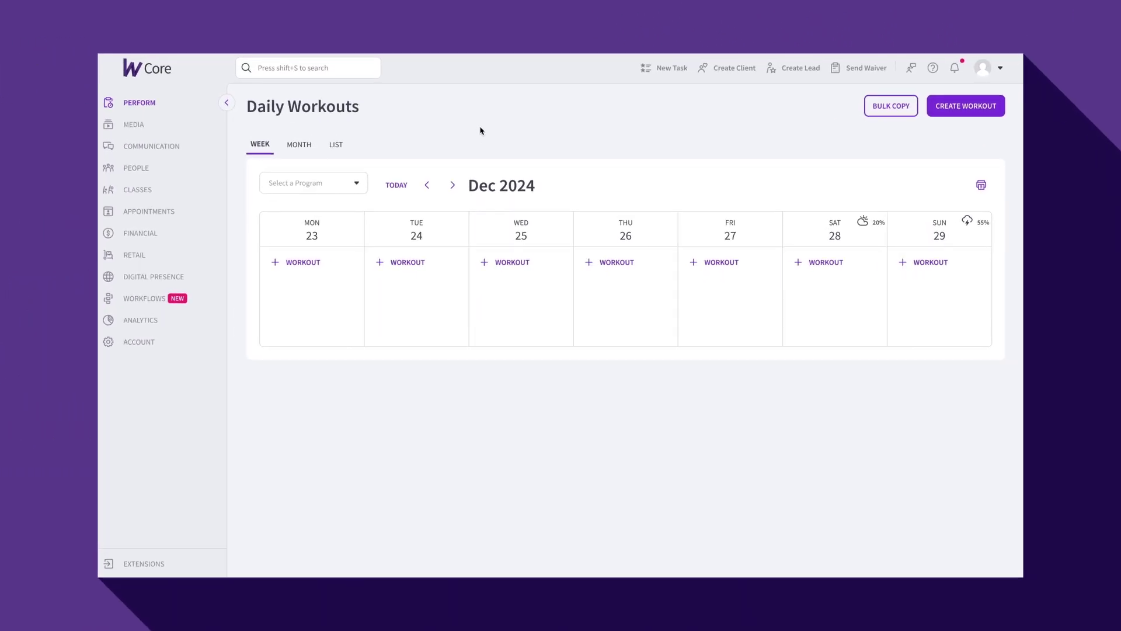
Open the draft 'Your Motivation for Reaching Goals' from Marketing Emails and scroll through its content.
{"action": "left_click", "coordinate": [152, 147]}
{"action": "left_click", "coordinate": [154, 264]}
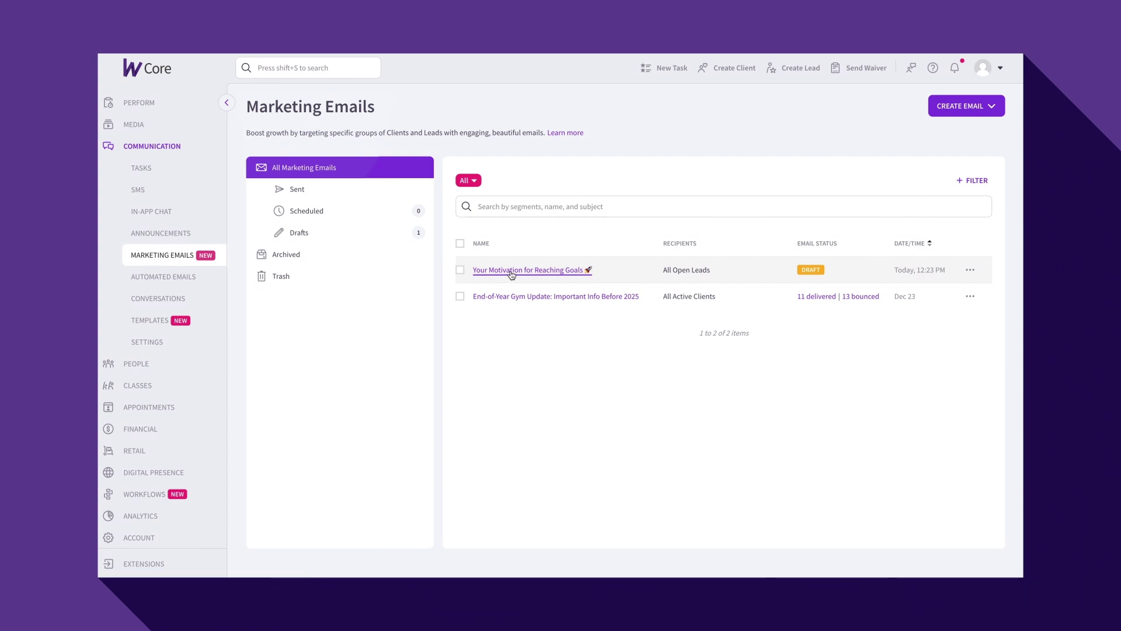
{"action": "left_click", "coordinate": [512, 271]}
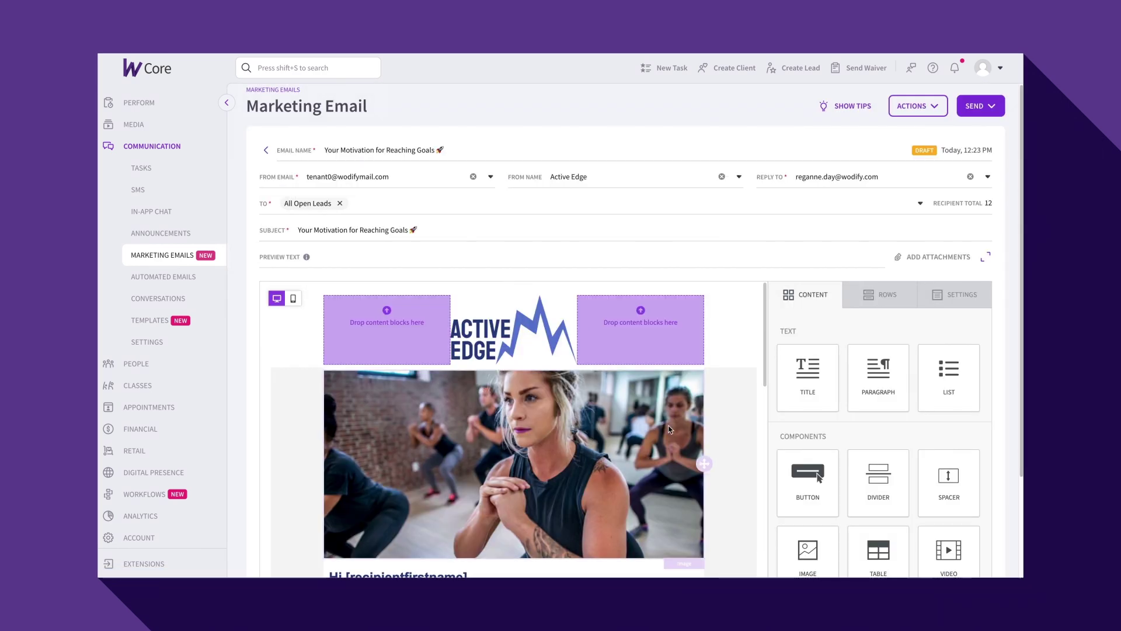
{"action": "scroll", "coordinate": [763, 446], "scroll_direction": "down", "scroll_amount": 5}
{"action": "scroll", "coordinate": [764, 446], "scroll_direction": "down", "scroll_amount": 1}
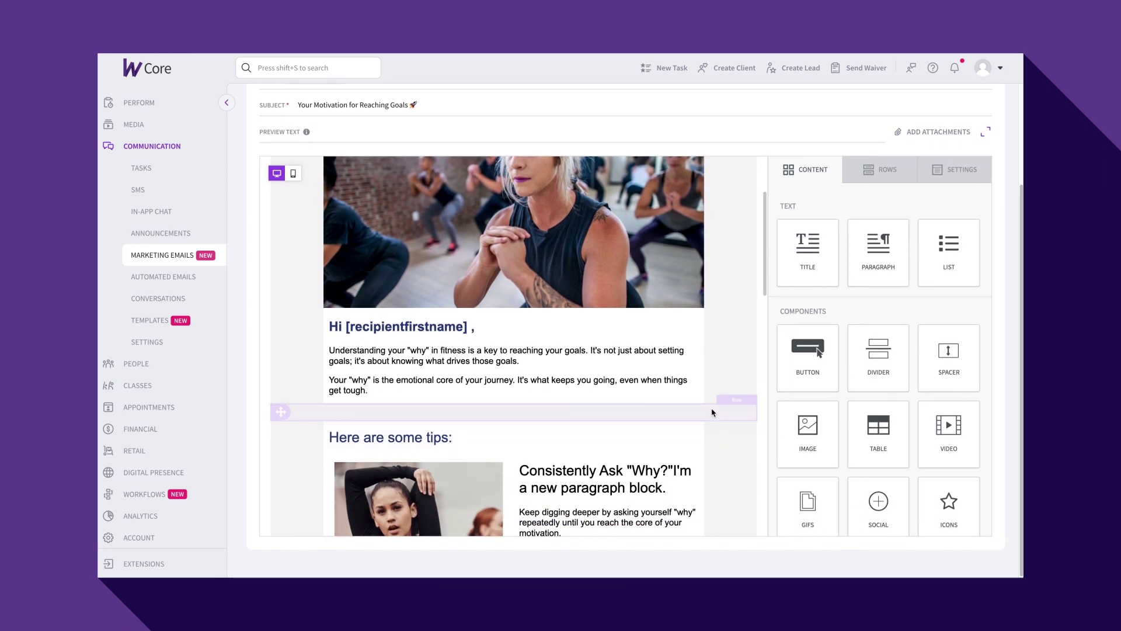
Add an image block below the greeting paragraphs holding the woman_workout picture from the media library.
{"action": "left_click_drag", "start_coordinate": [821, 424], "coordinate": [629, 414]}
{"action": "left_click", "coordinate": [514, 475]}
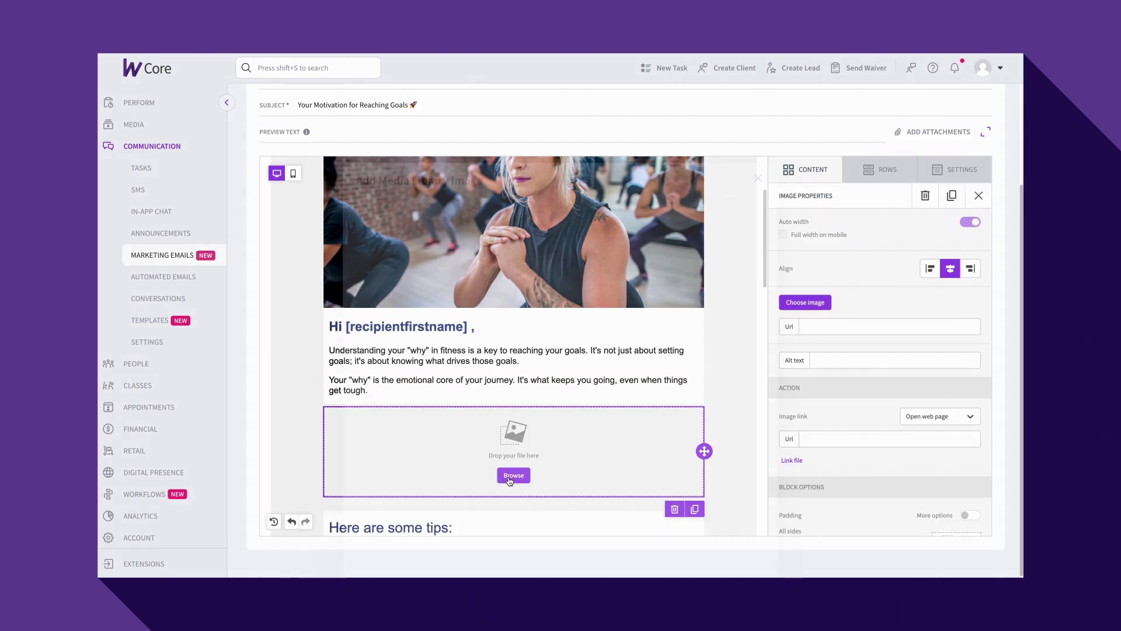
{"action": "left_click", "coordinate": [514, 230]}
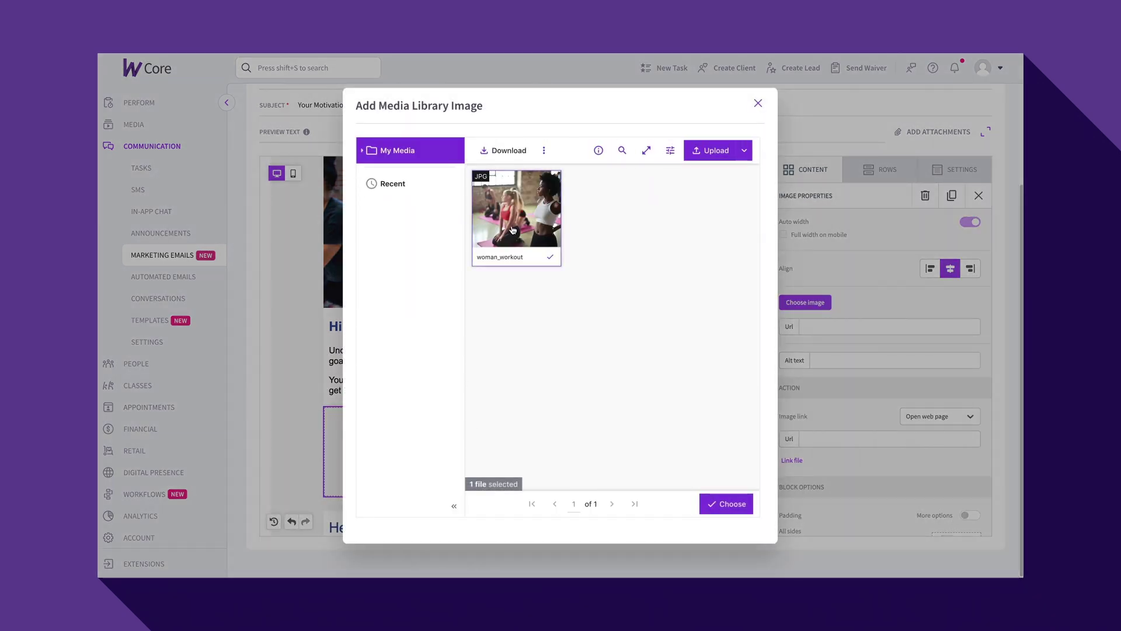
{"action": "left_click", "coordinate": [724, 503]}
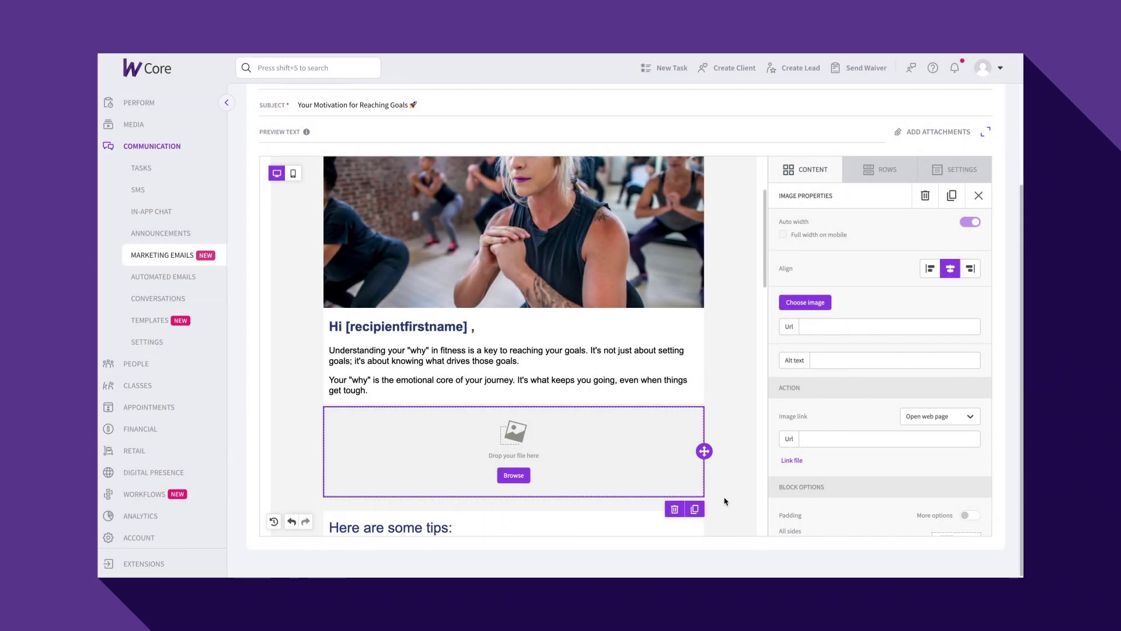
{"action": "scroll", "coordinate": [723, 500], "scroll_direction": "down", "scroll_amount": 5}
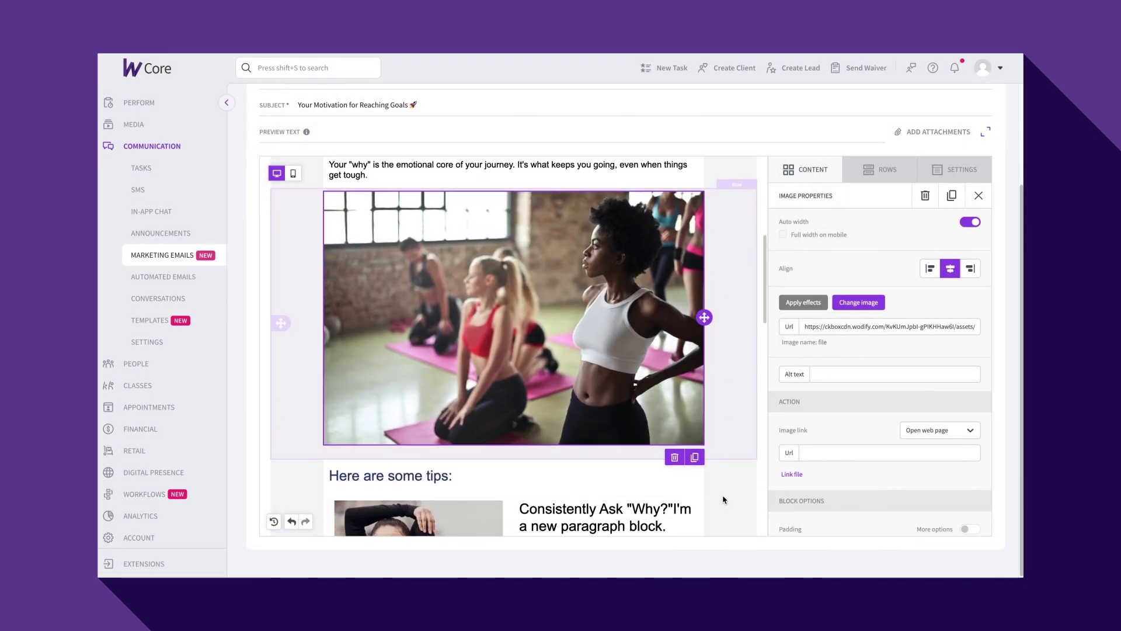
{"action": "left_click", "coordinate": [806, 174]}
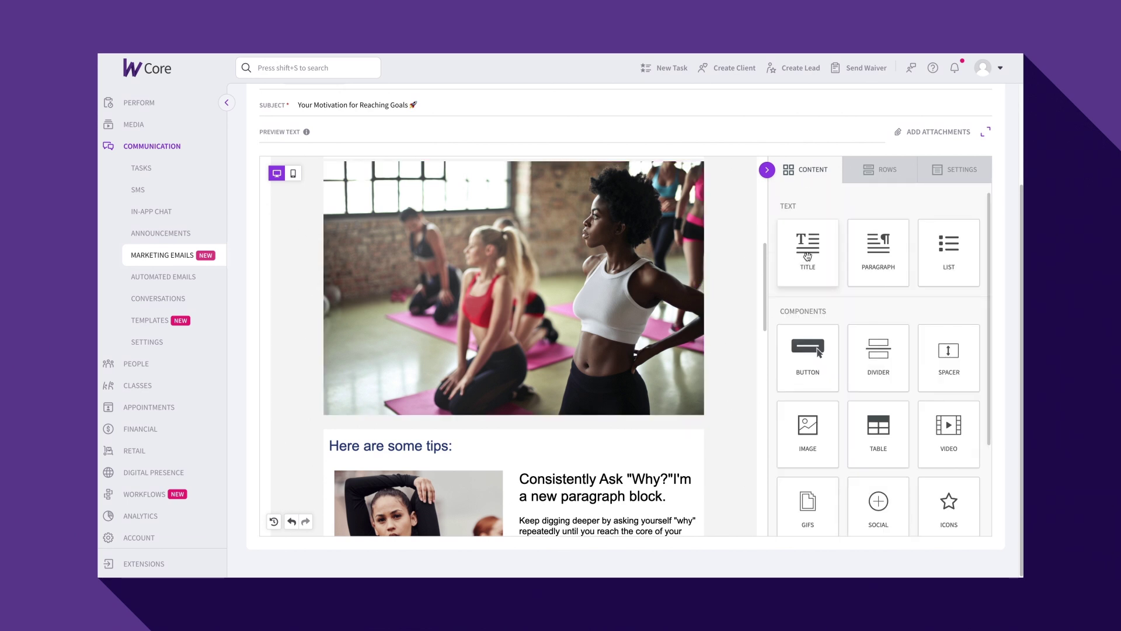
Add a title block under the image reading 'Sign up for your free workout class today!'.
{"action": "left_click_drag", "start_coordinate": [807, 255], "coordinate": [578, 444]}
{"action": "double_click", "coordinate": [542, 433]}
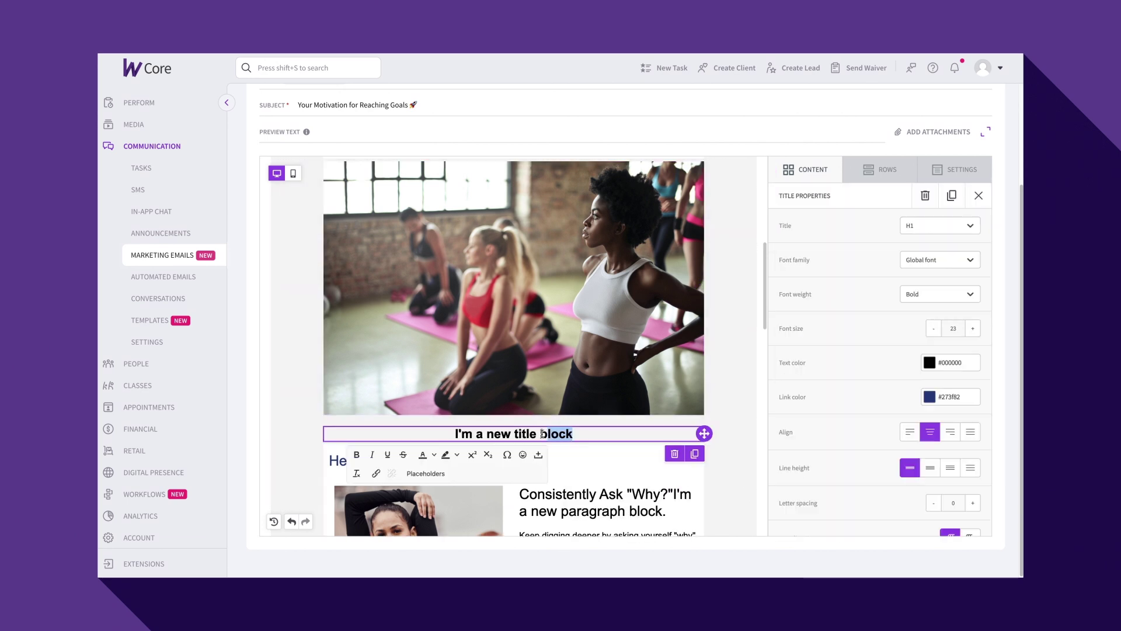
{"action": "key", "text": "ctrl+a"}
{"action": "type", "text": "Sign up for your free workout class today!"}
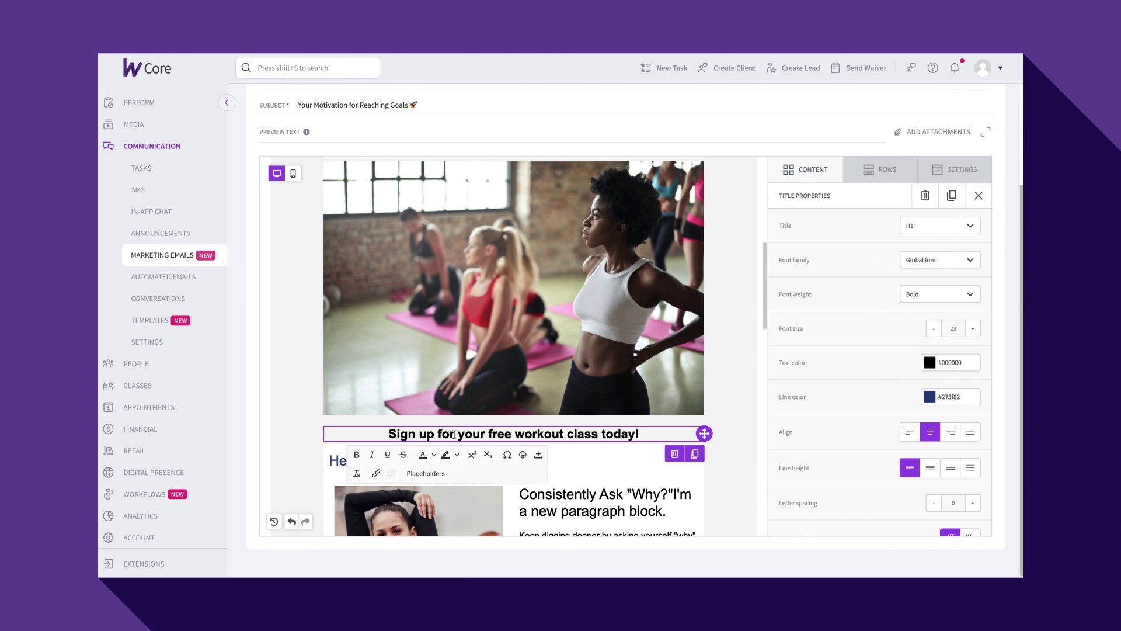
{"action": "left_click", "coordinate": [809, 169]}
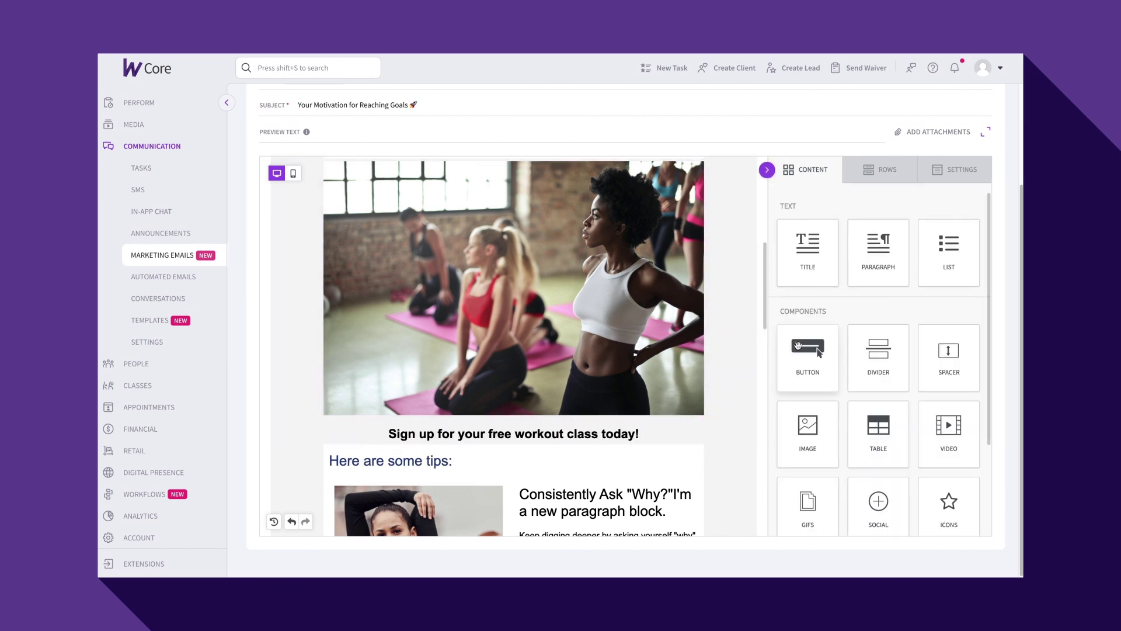
Add a button under the title labelled 'Sign-Up Now!'.
{"action": "left_click_drag", "start_coordinate": [818, 353], "coordinate": [538, 449]}
{"action": "double_click", "coordinate": [517, 456]}
{"action": "type", "text": "Sign-Up Now"}
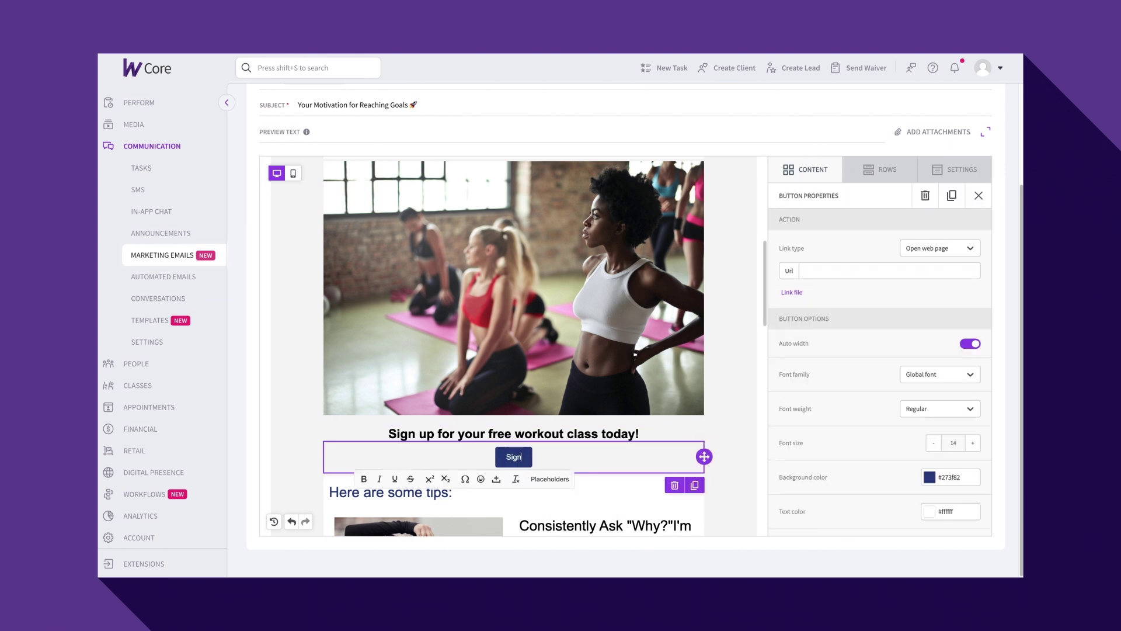
{"action": "type", "text": "!"}
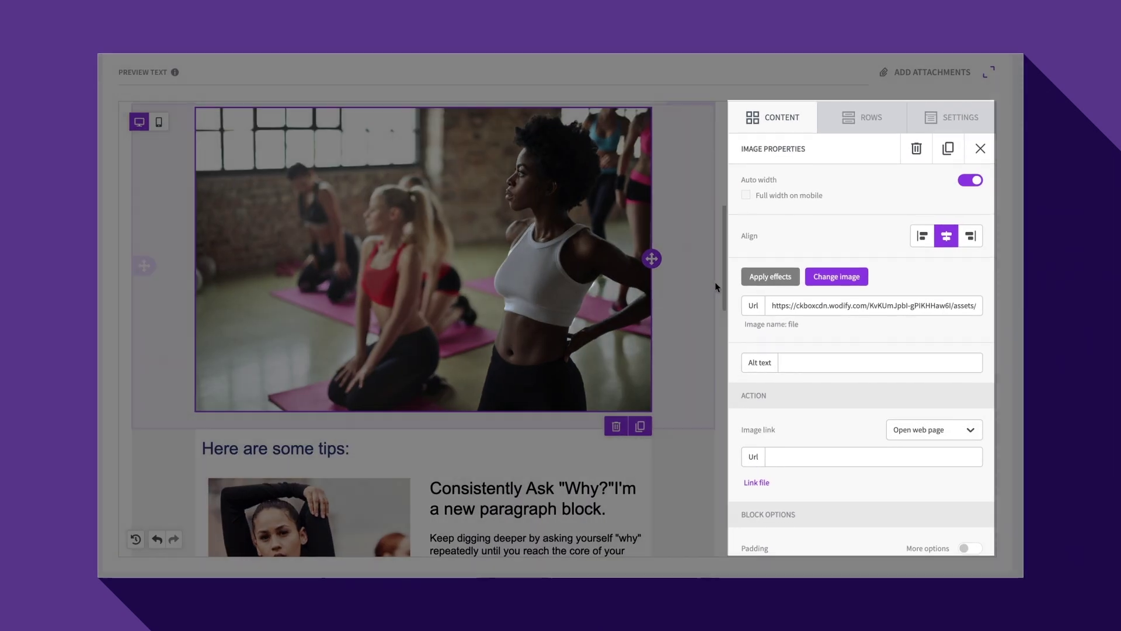
{"action": "left_click", "coordinate": [770, 118]}
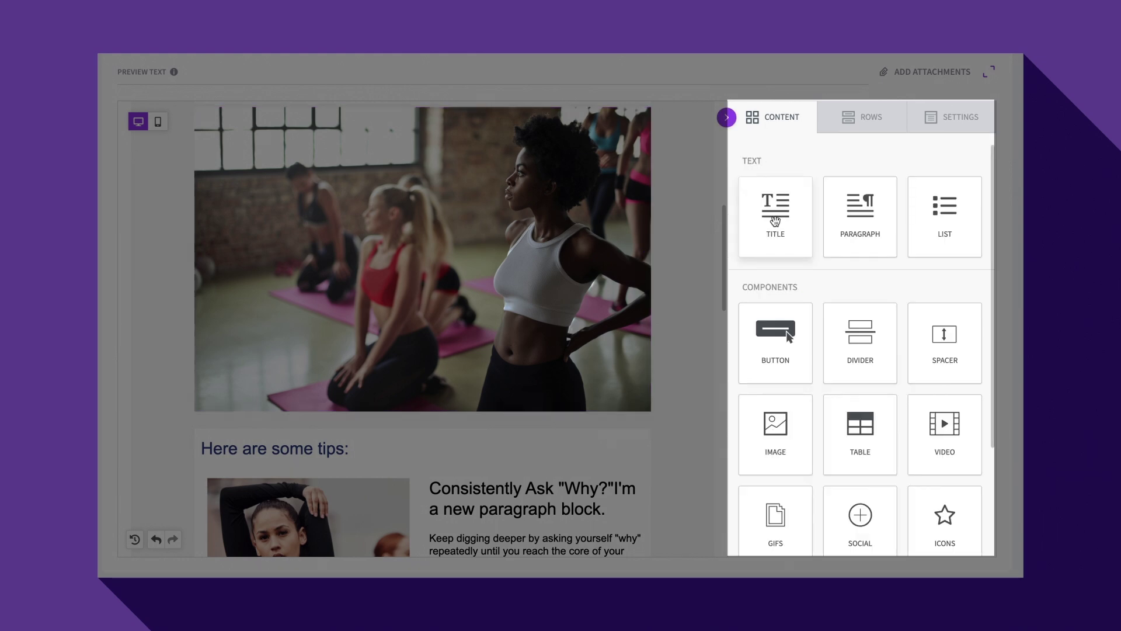
Add another title block under the image and select its placeholder text.
{"action": "left_click_drag", "start_coordinate": [775, 221], "coordinate": [481, 424]}
{"action": "double_click", "coordinate": [476, 433]}
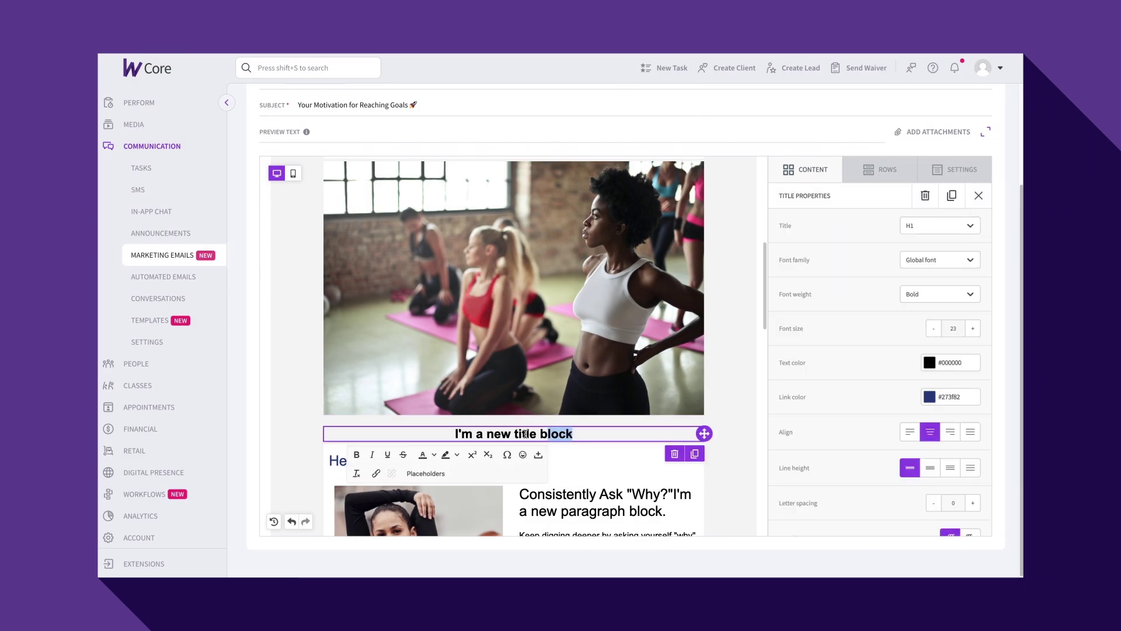
{"action": "triple_click", "coordinate": [525, 433]}
Enter 'Sign up for your free workout class today!' as the title and preview the email.
{"action": "type", "text": "Sign up for your free workout class today!"}
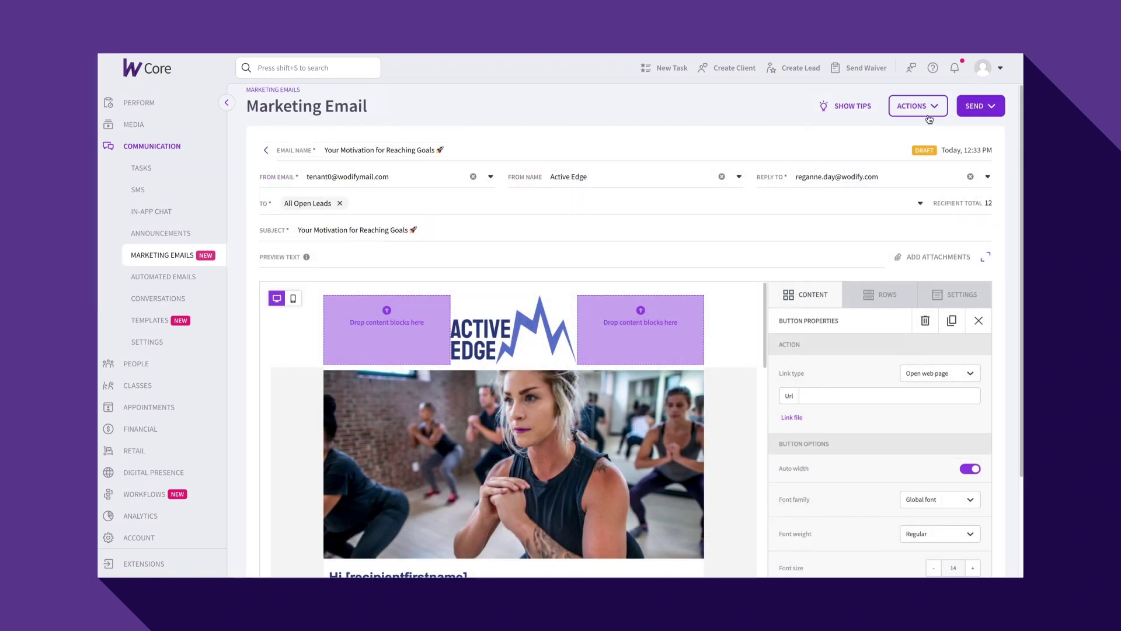
{"action": "left_click", "coordinate": [928, 116]}
{"action": "left_click", "coordinate": [922, 138]}
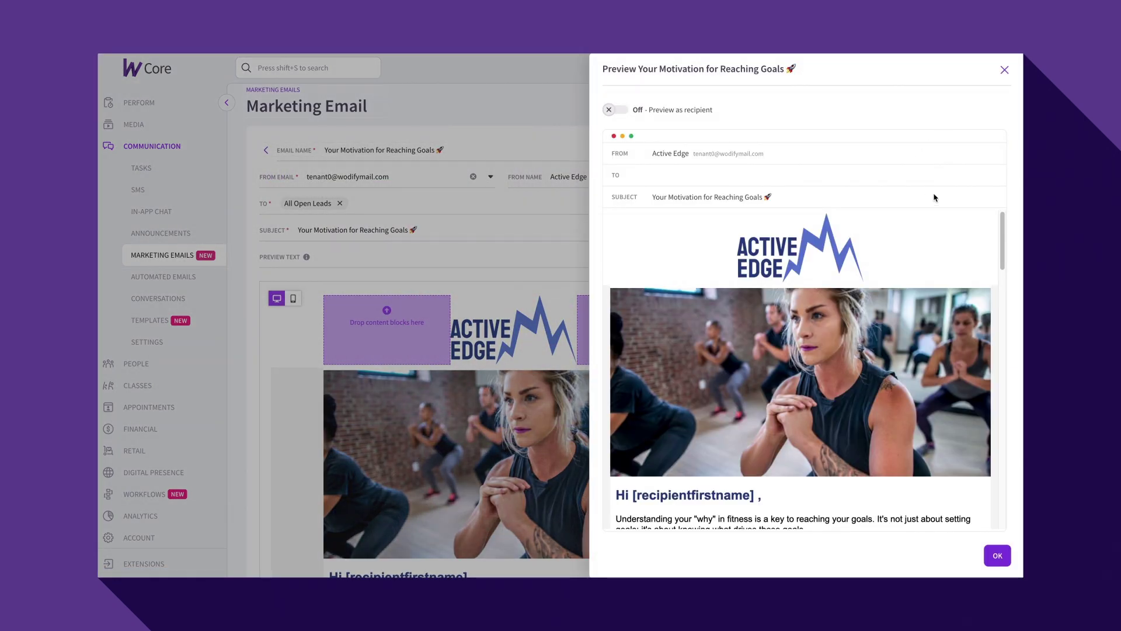
Close the preview and bring up the Send Test window from the SEND menu.
{"action": "left_click", "coordinate": [997, 555]}
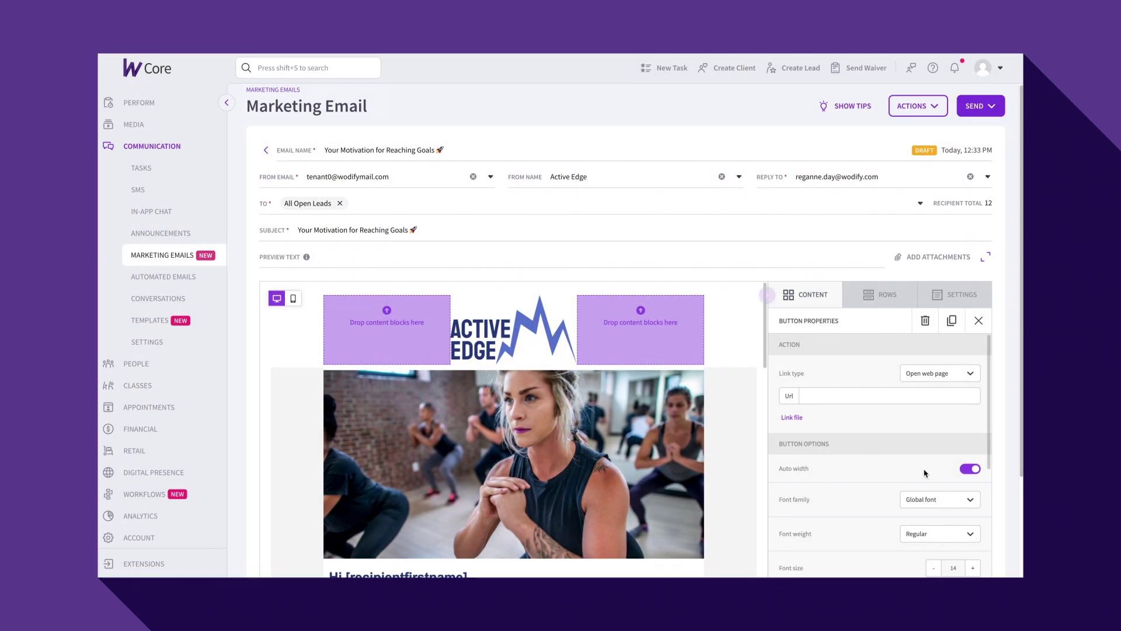
{"action": "left_click", "coordinate": [977, 106]}
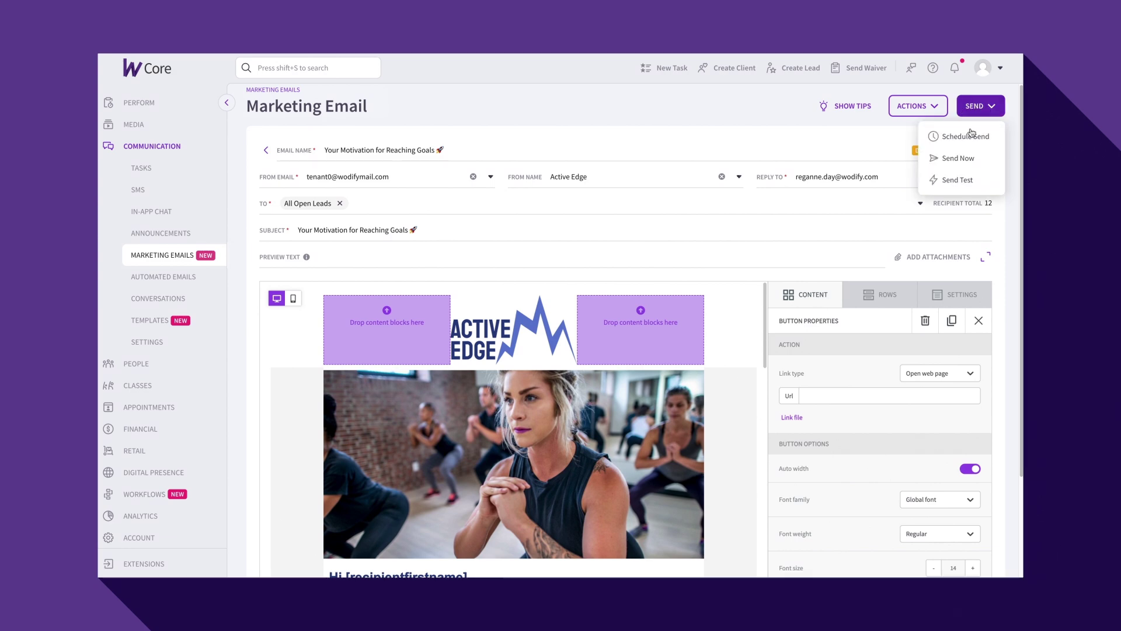
{"action": "left_click", "coordinate": [967, 181]}
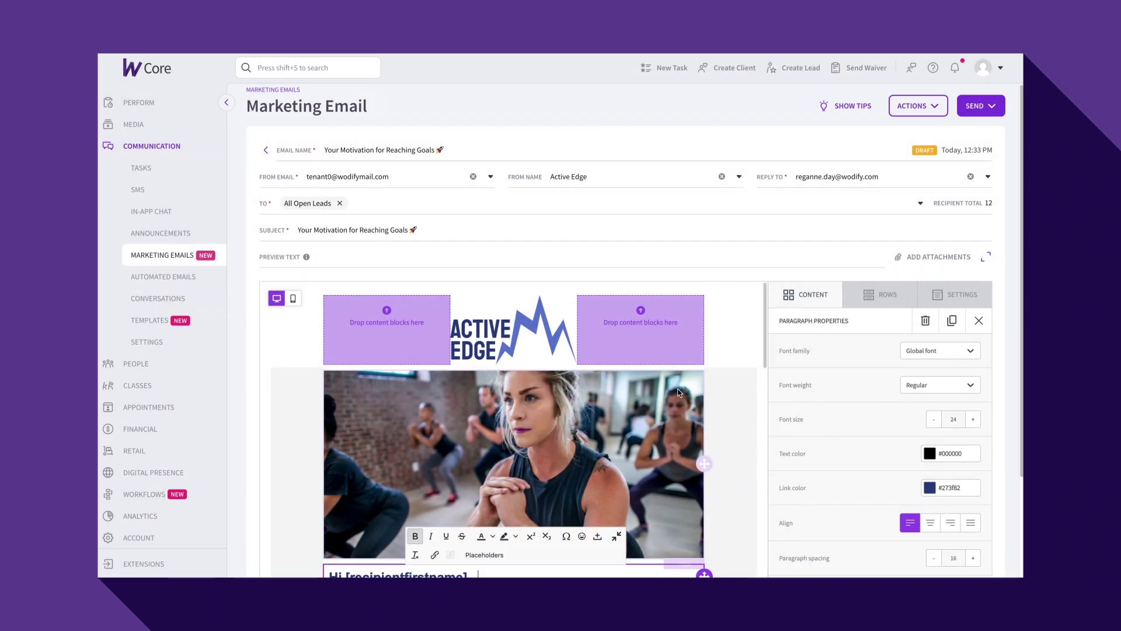
Replace the greeting's [recipientfirstname] text with the Recipient First Name placeholder.
{"action": "scroll", "coordinate": [678, 389], "scroll_direction": "down", "scroll_amount": 4}
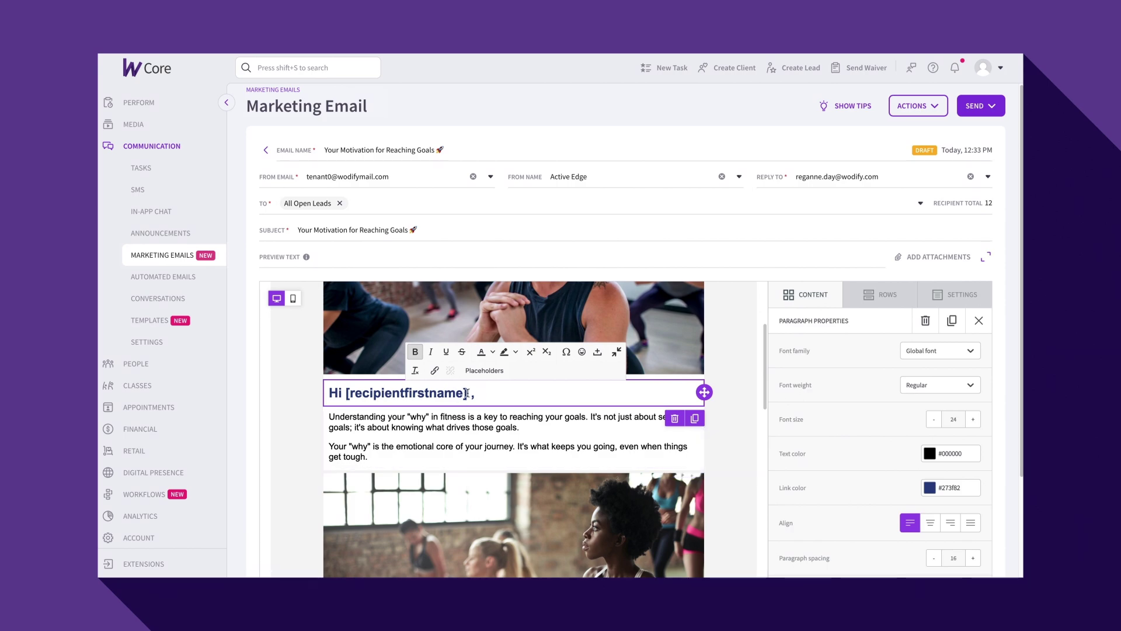
{"action": "left_click_drag", "start_coordinate": [467, 393], "coordinate": [345, 393]}
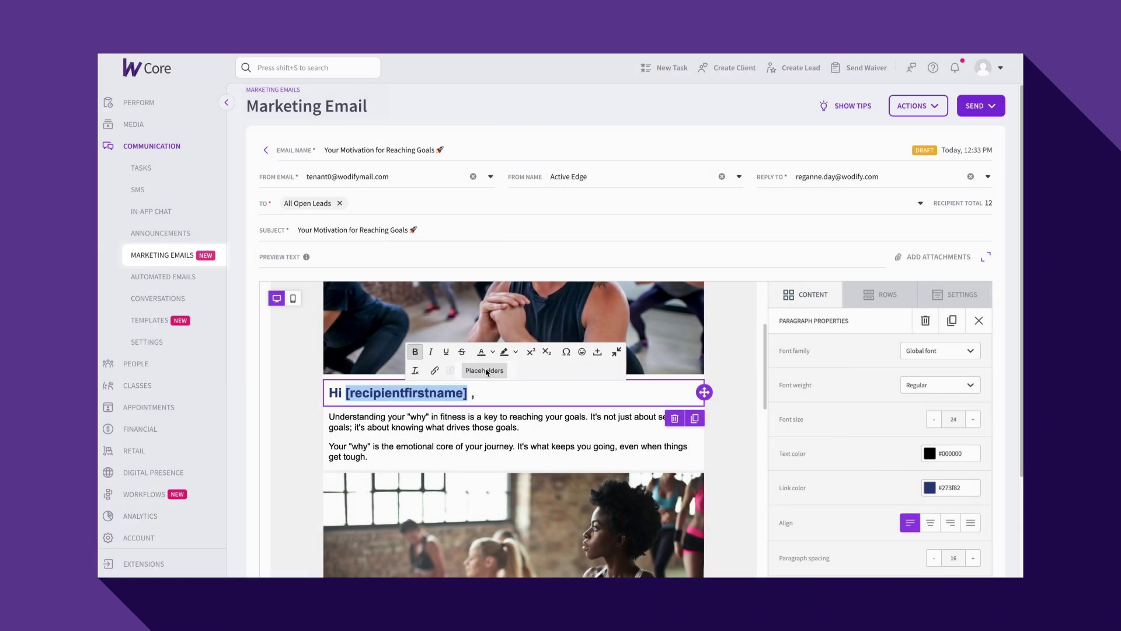
{"action": "left_click", "coordinate": [460, 359]}
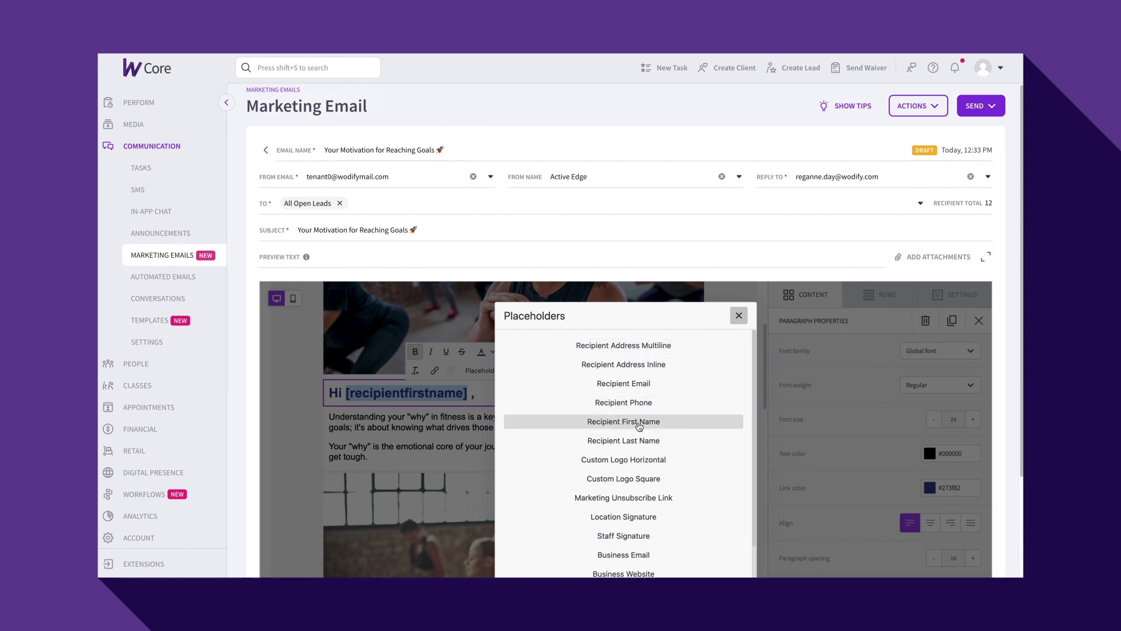
{"action": "left_click", "coordinate": [640, 425]}
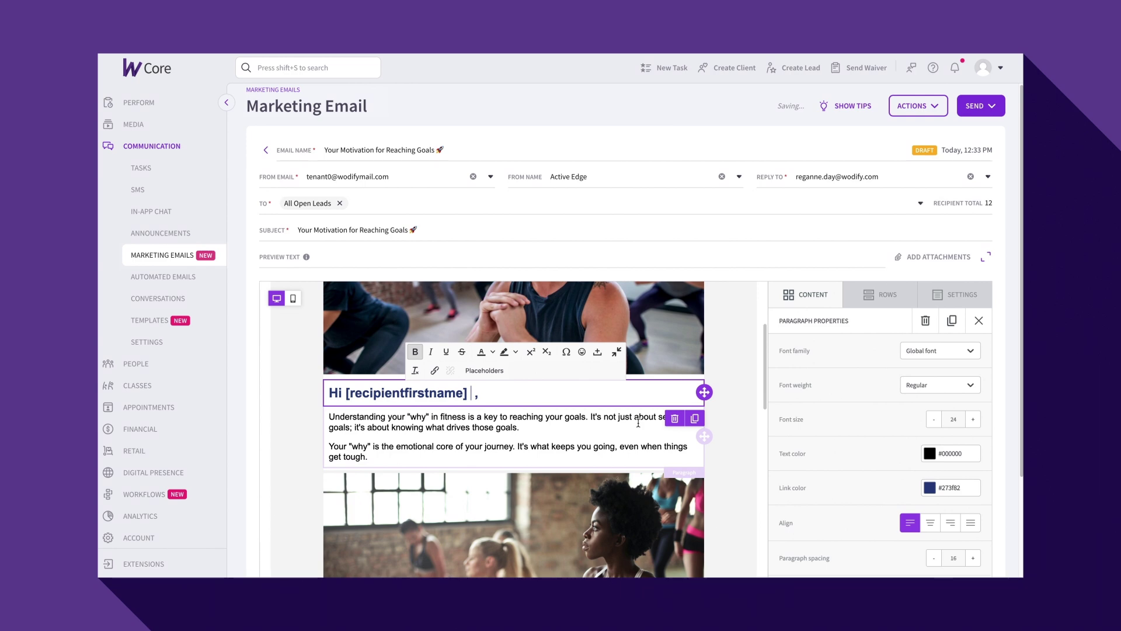
Add the Truly Active segment alongside All Open Leads as recipients, totalling 26.
{"action": "left_click", "coordinate": [638, 422]}
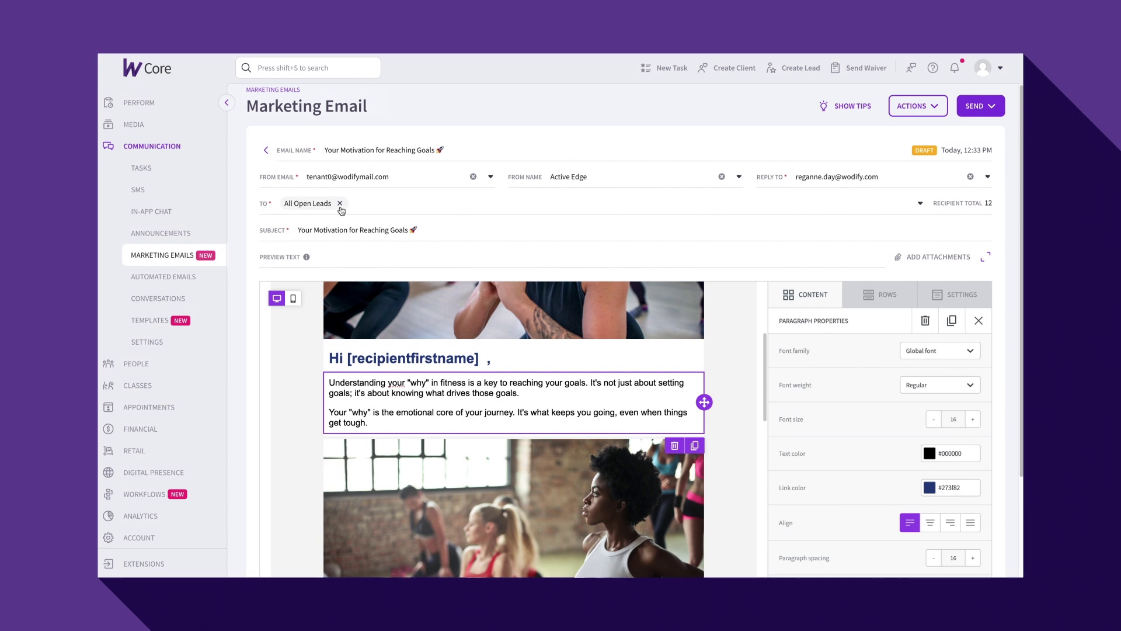
{"action": "left_click", "coordinate": [357, 207]}
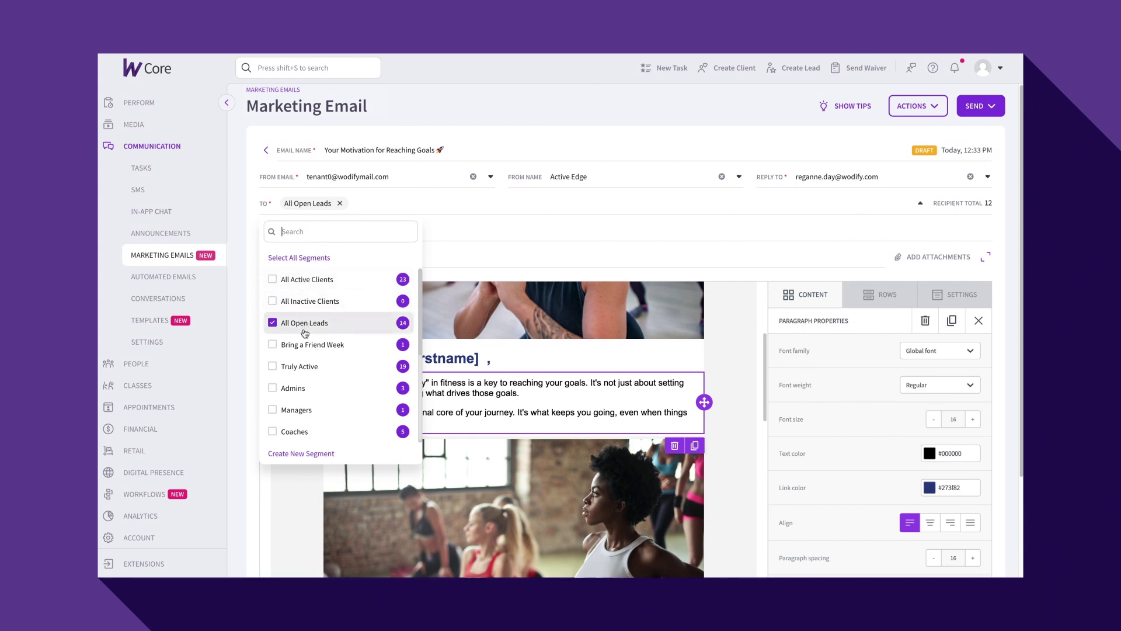
{"action": "left_click", "coordinate": [302, 370]}
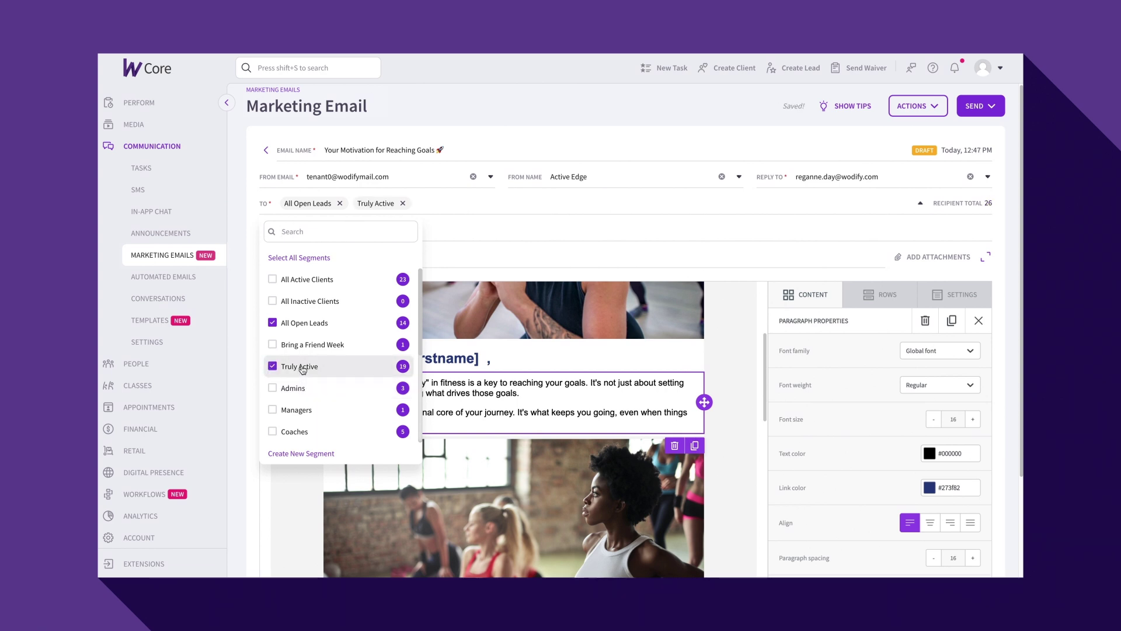
{"action": "left_click", "coordinate": [444, 210]}
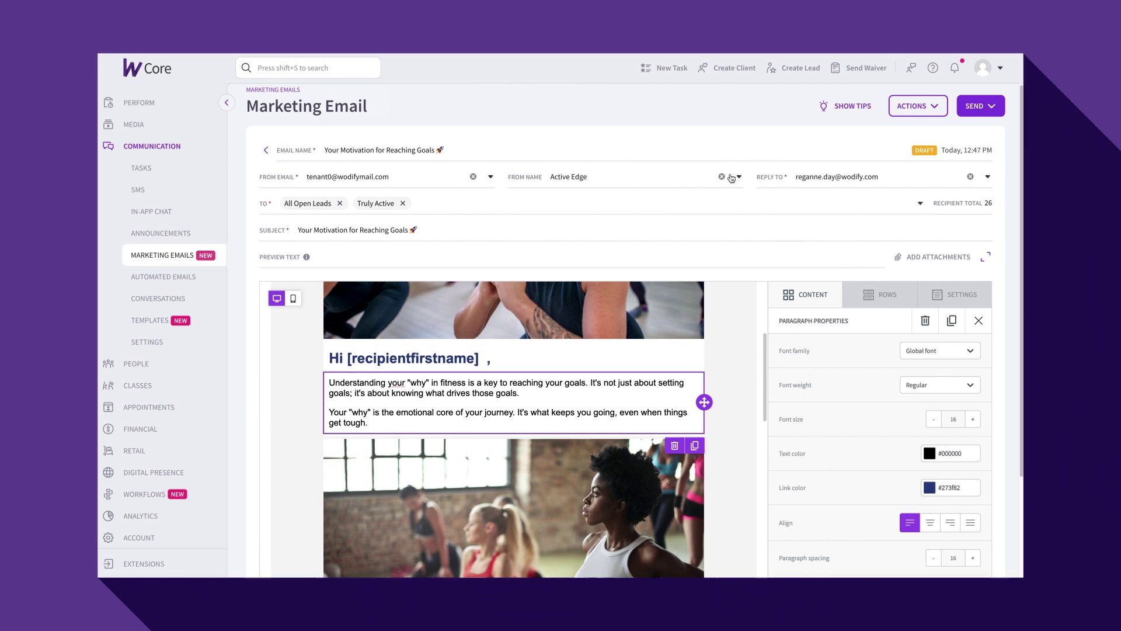
Set up a scheduled send for 12/29/2024 at 11:00 AM Pacific Time.
{"action": "left_click", "coordinate": [983, 109]}
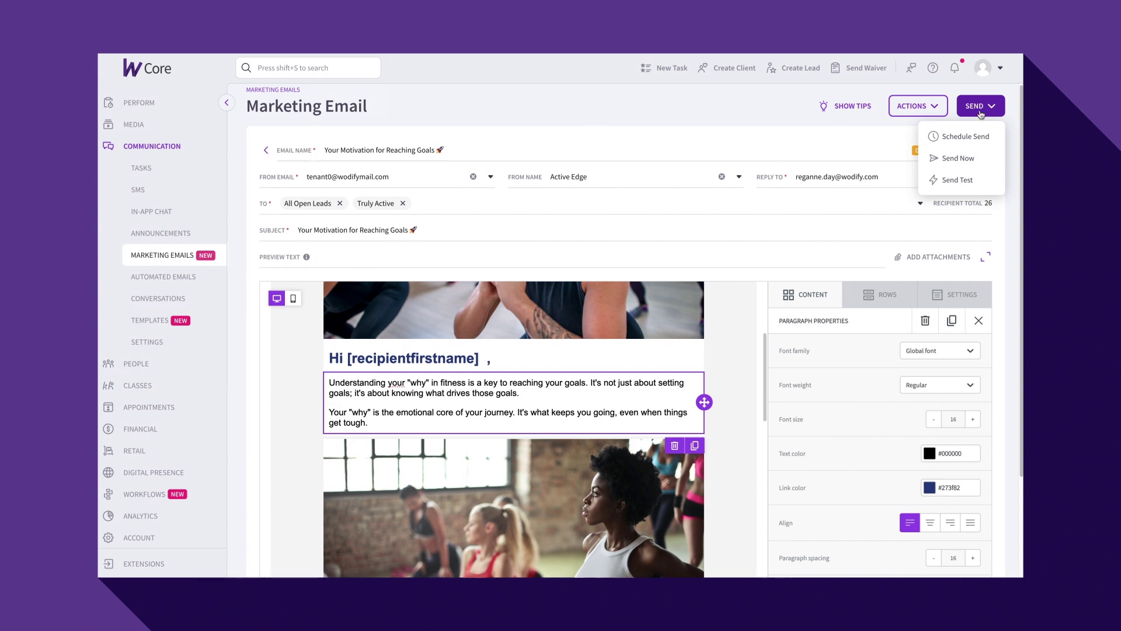
{"action": "left_click", "coordinate": [967, 135]}
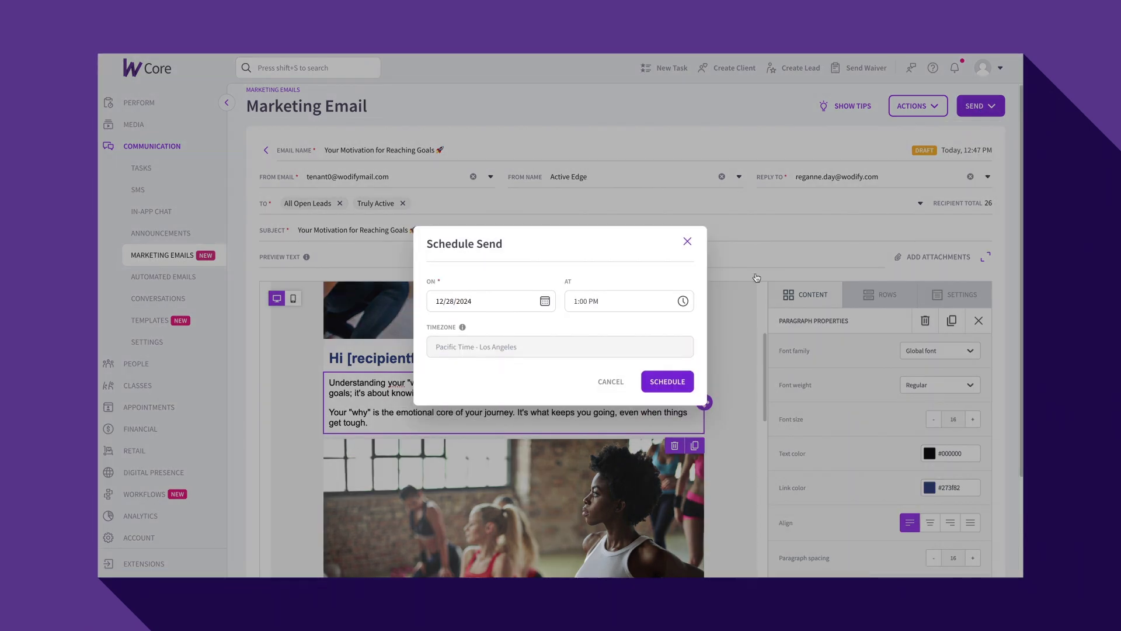
{"action": "left_click", "coordinate": [545, 302]}
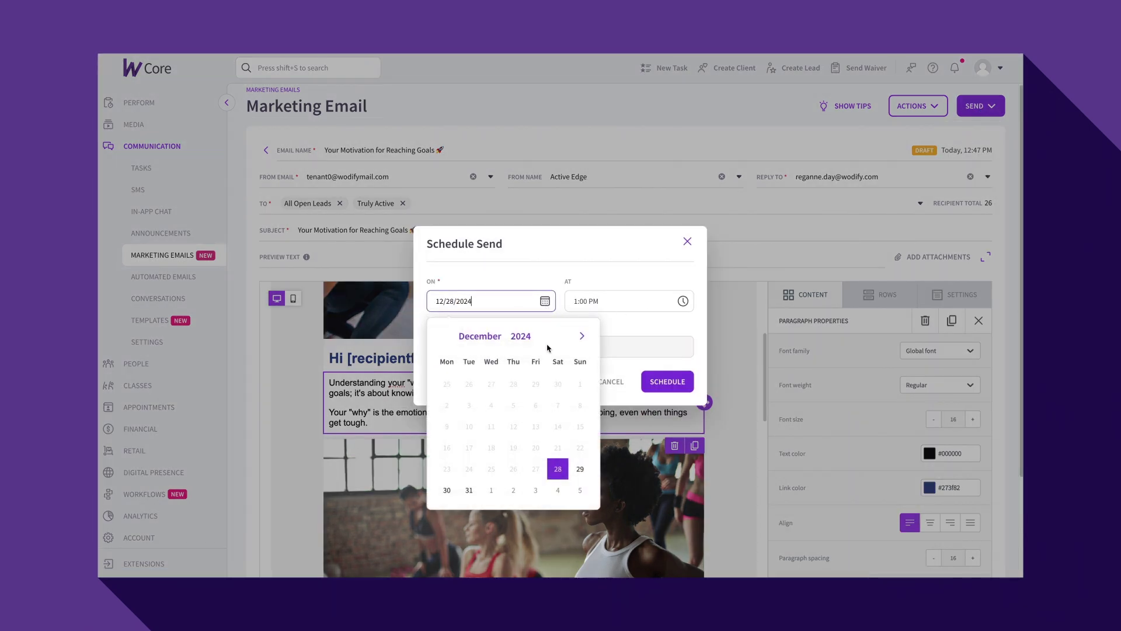
{"action": "left_click", "coordinate": [580, 468]}
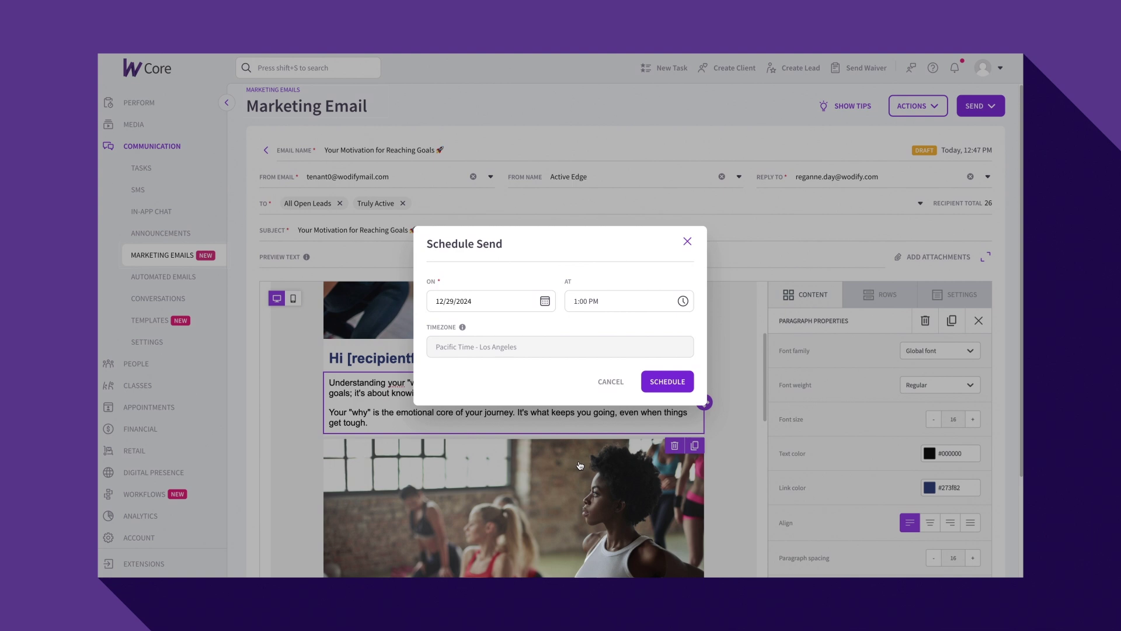
{"action": "left_click", "coordinate": [687, 299]}
{"action": "left_click", "coordinate": [604, 331]}
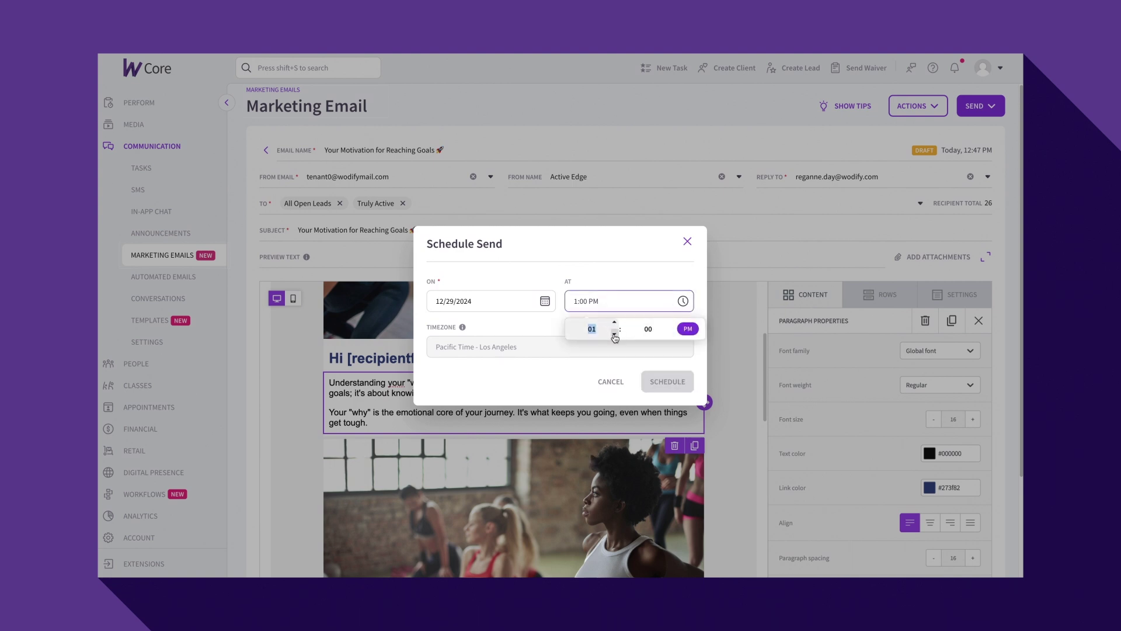
{"action": "left_click", "coordinate": [553, 328]}
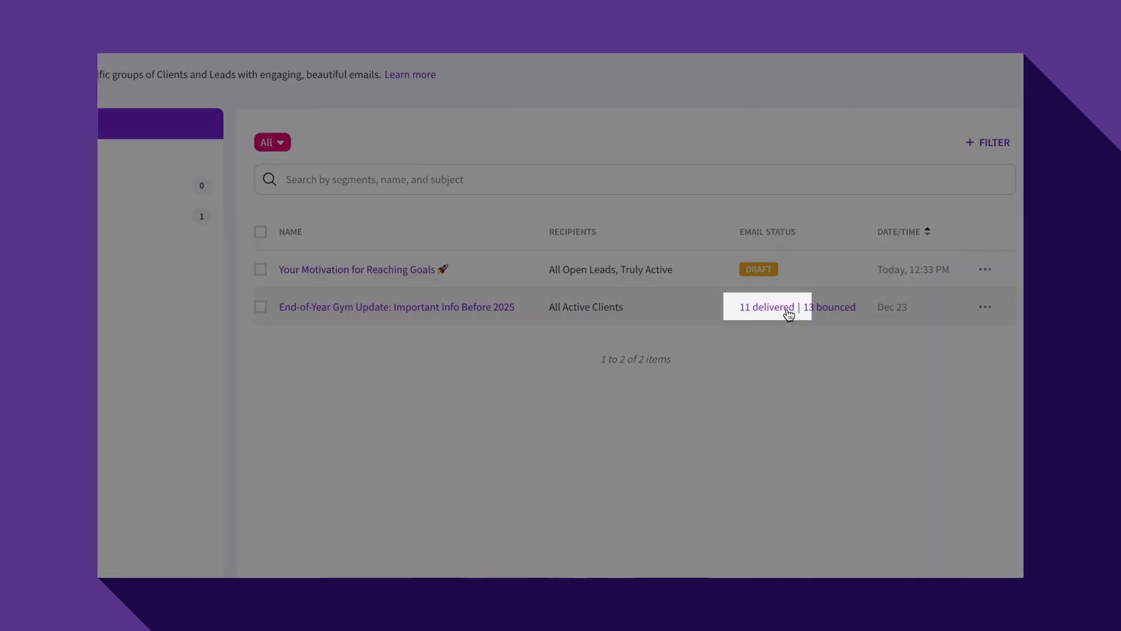
{"action": "left_click", "coordinate": [787, 312]}
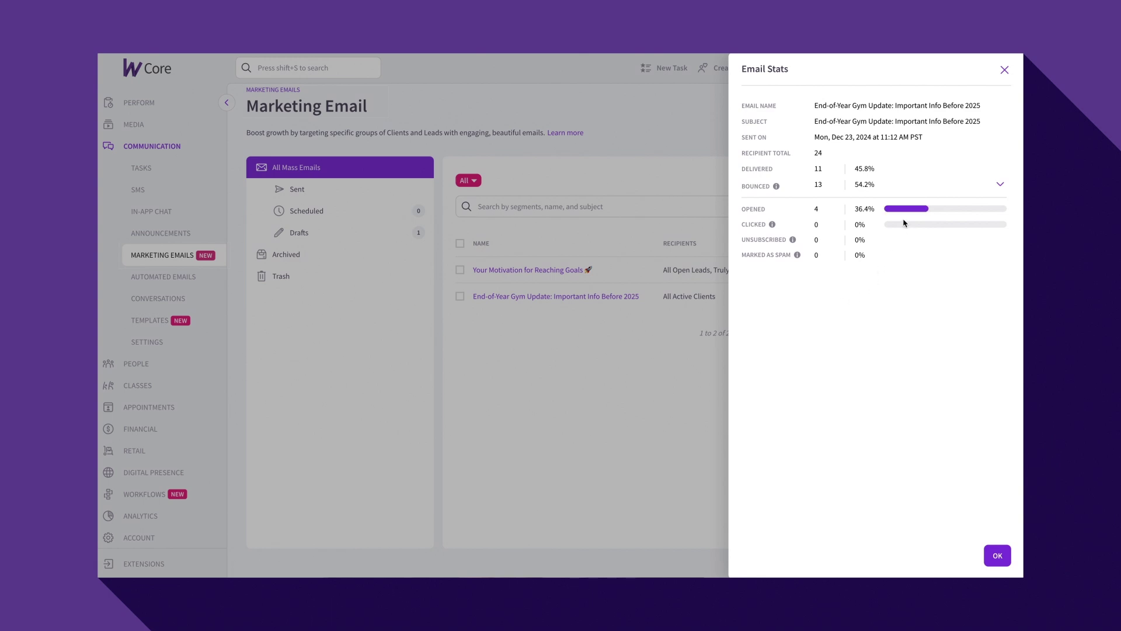
{"action": "left_click", "coordinate": [998, 556]}
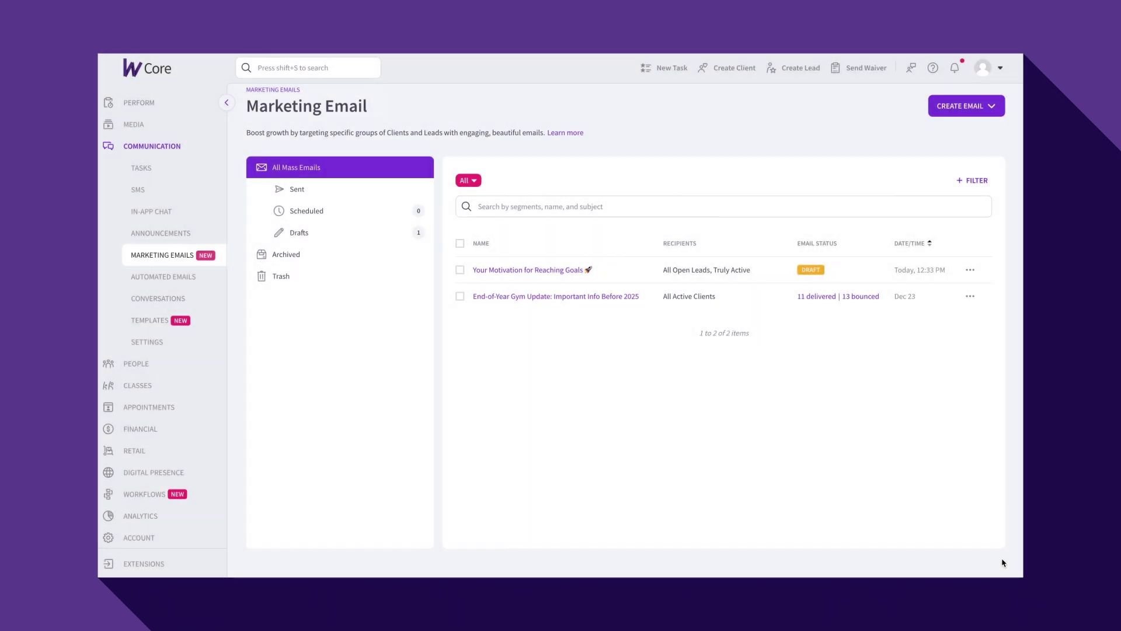